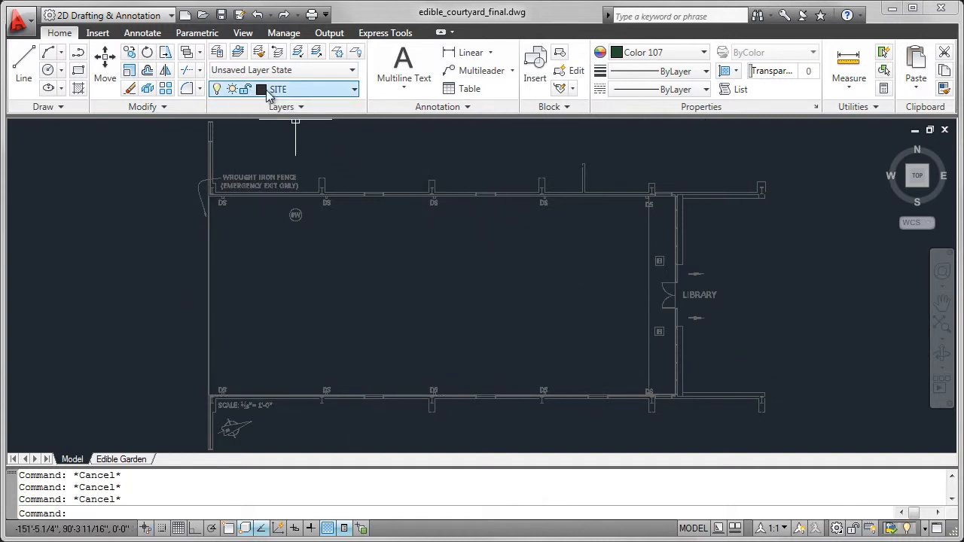
{"action": "scroll", "coordinate": [231, 194], "scroll_direction": "up", "scroll_amount": 3}
{"action": "scroll", "coordinate": [232, 194], "scroll_direction": "up", "scroll_amount": 1}
Pan and zoom out to show the whole courtyard plan.
{"action": "middle_click_drag", "start_coordinate": [231, 207], "coordinate": [231, 279]}
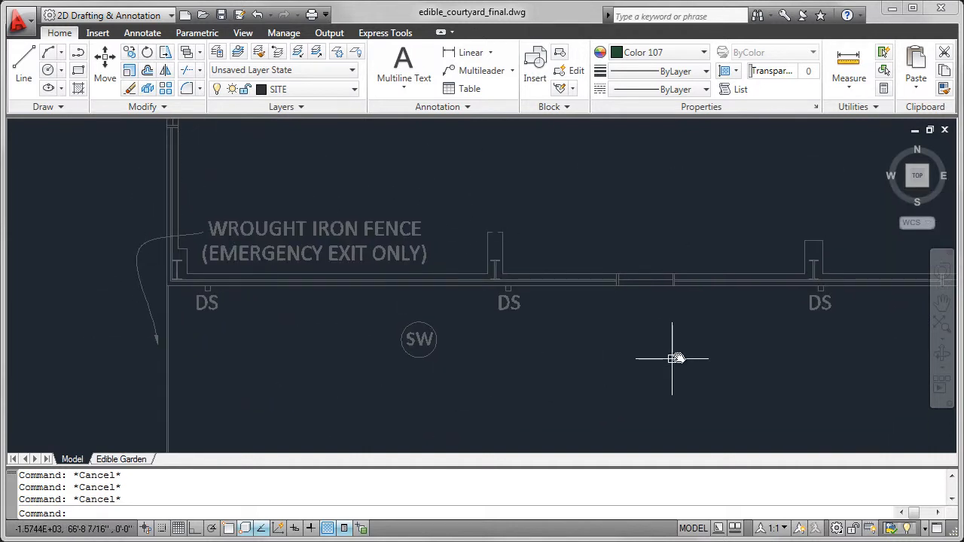
{"action": "left_click", "coordinate": [940, 327]}
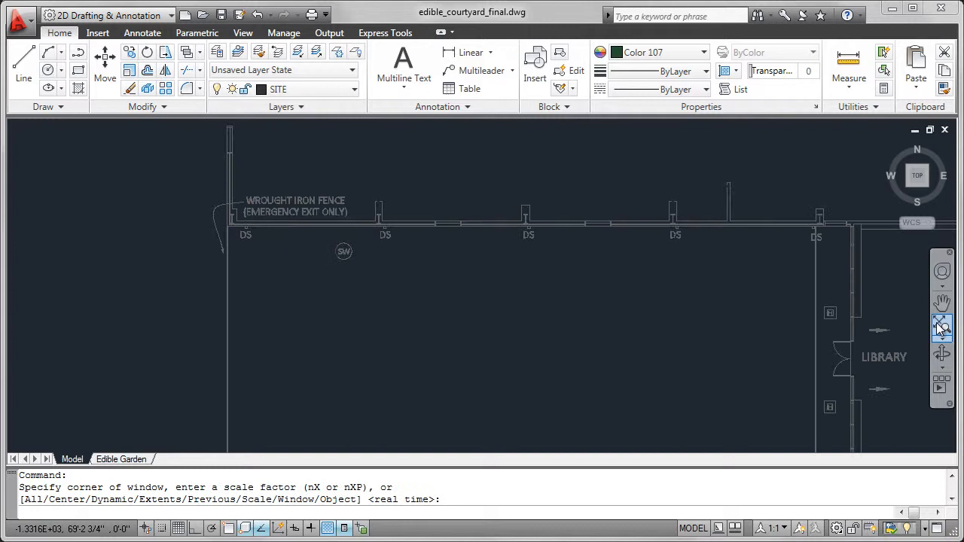
{"action": "scroll", "coordinate": [709, 306], "scroll_direction": "up", "scroll_amount": 5}
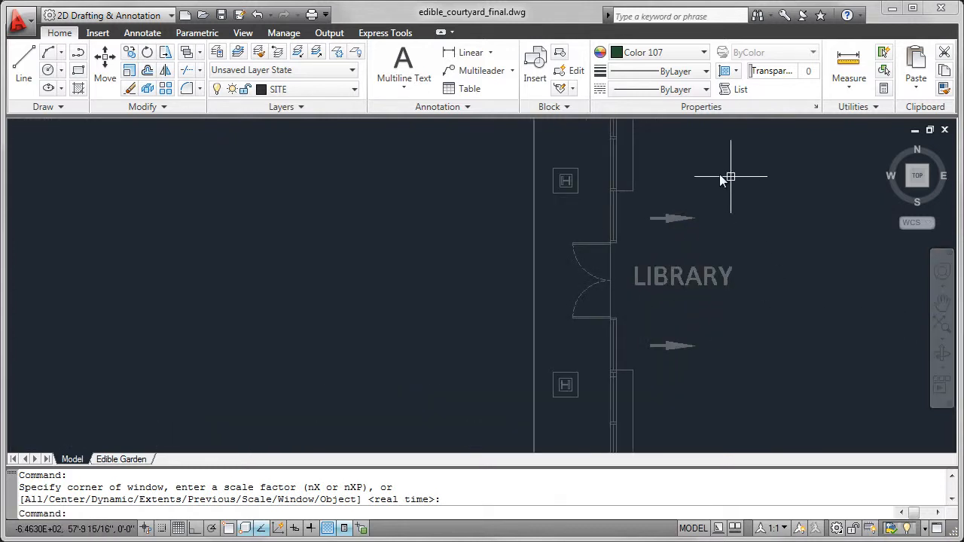
{"action": "left_click", "coordinate": [942, 328]}
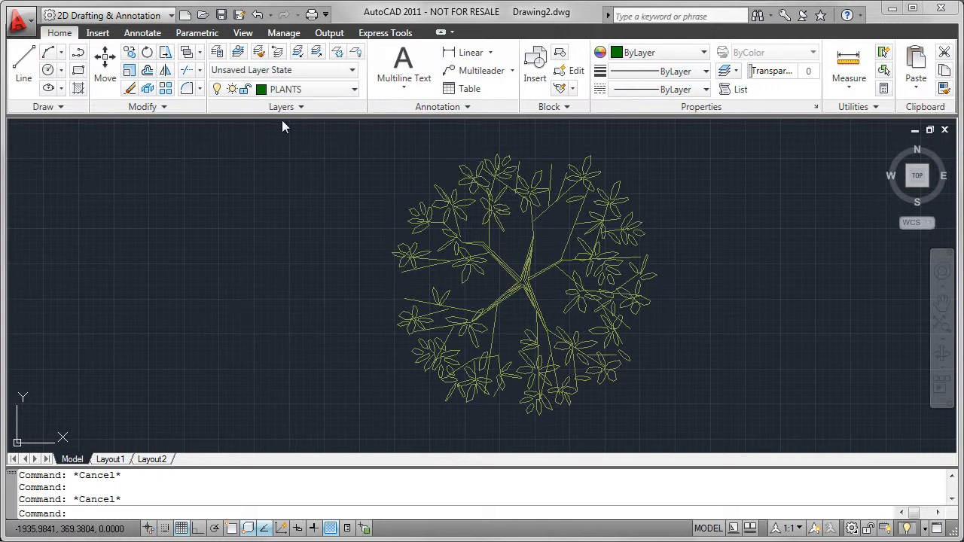
Select the leafy tree plan symbol in Drawing2, then clear the selection.
{"action": "left_click", "coordinate": [612, 204]}
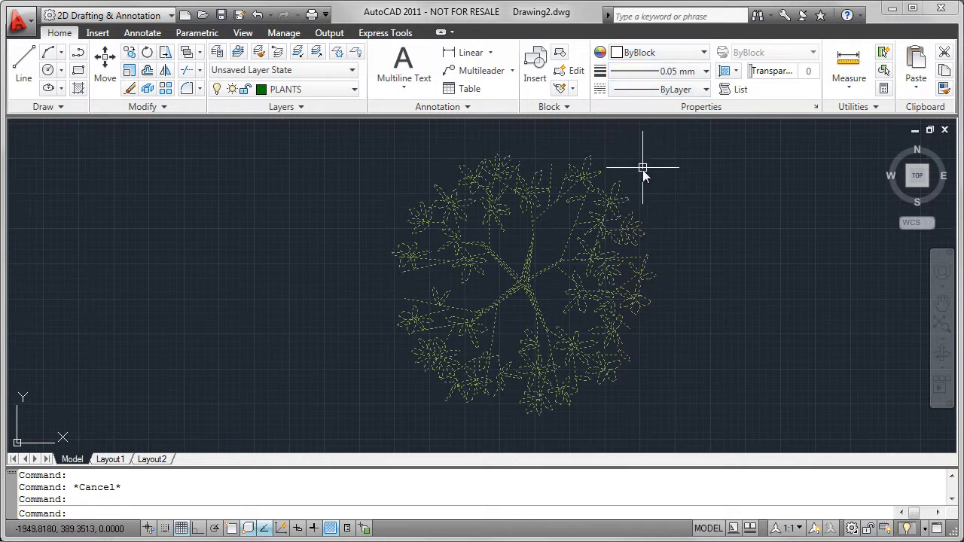
{"action": "key", "text": "Escape"}
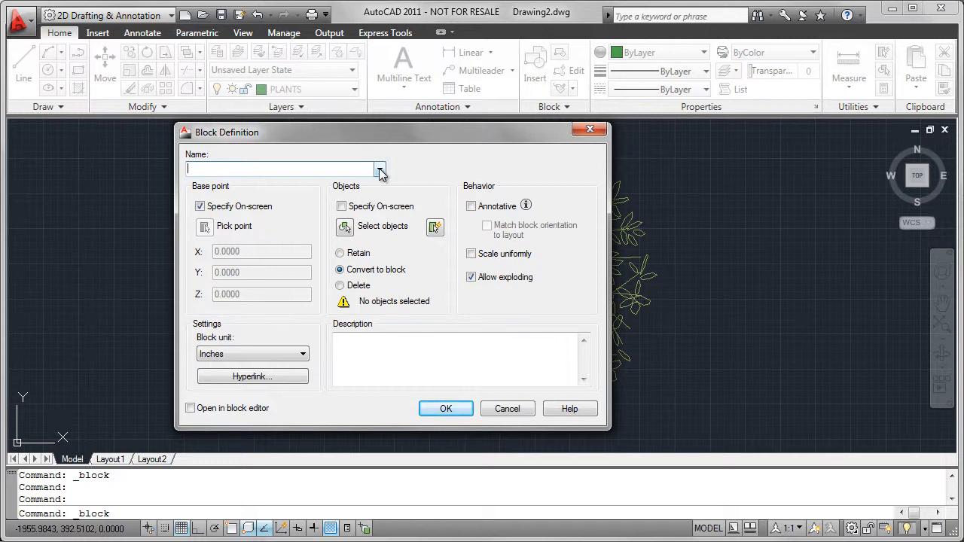
{"action": "left_click", "coordinate": [380, 172]}
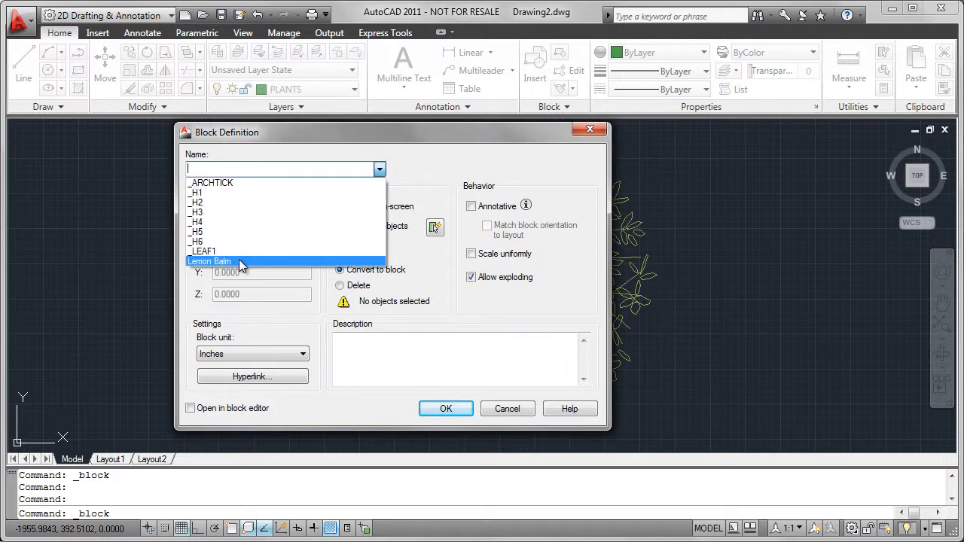
{"action": "left_click", "coordinate": [380, 169]}
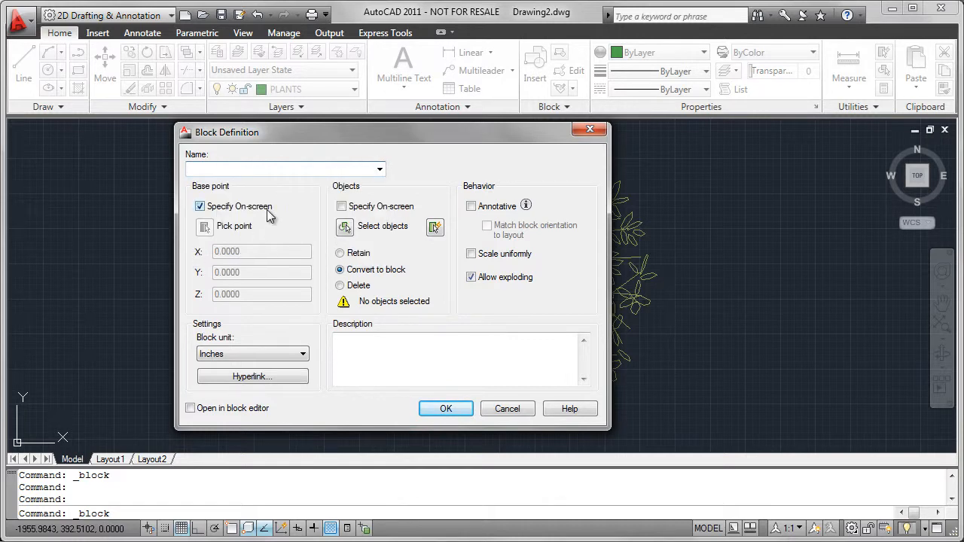
{"action": "left_click", "coordinate": [506, 410]}
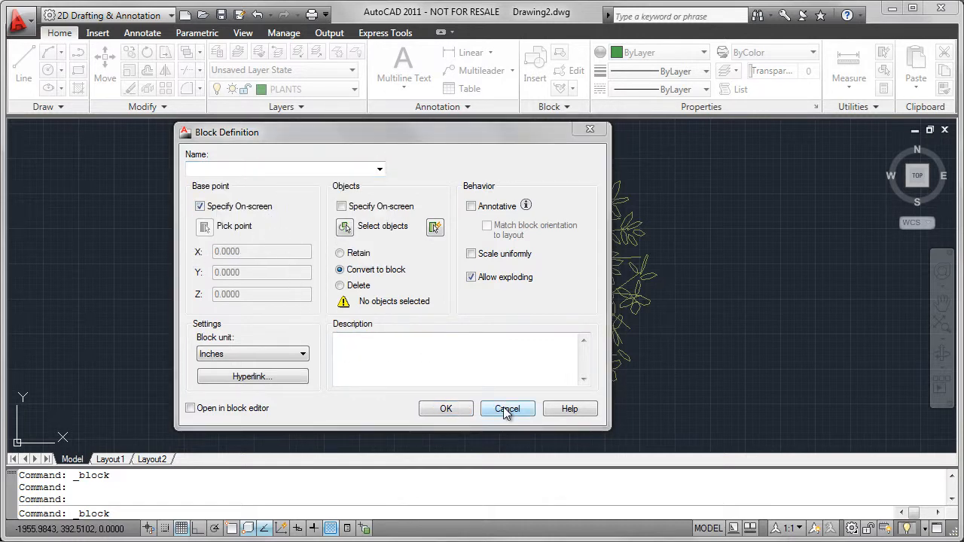
{"action": "left_click", "coordinate": [506, 410]}
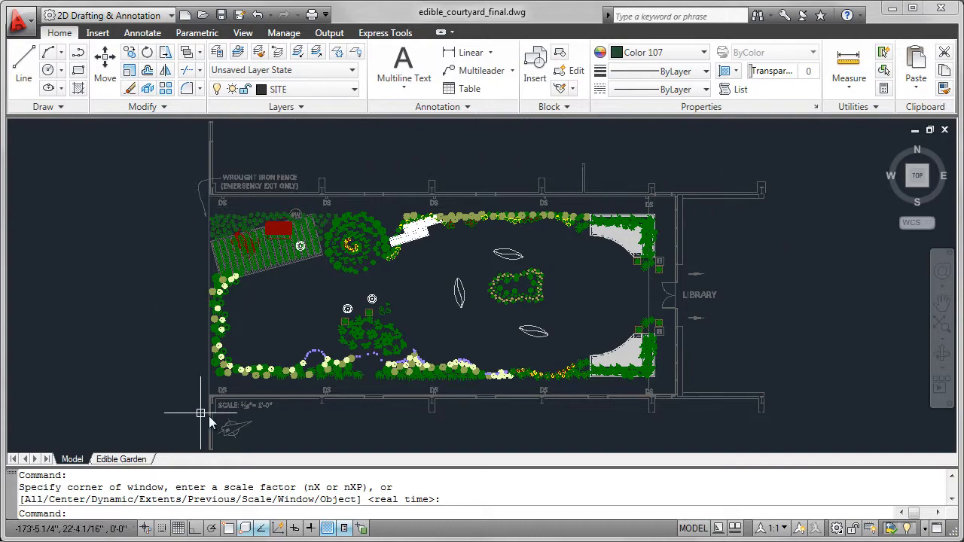
{"action": "scroll", "coordinate": [226, 380], "scroll_direction": "up", "scroll_amount": 4}
{"action": "scroll", "coordinate": [216, 365], "scroll_direction": "up", "scroll_amount": 3}
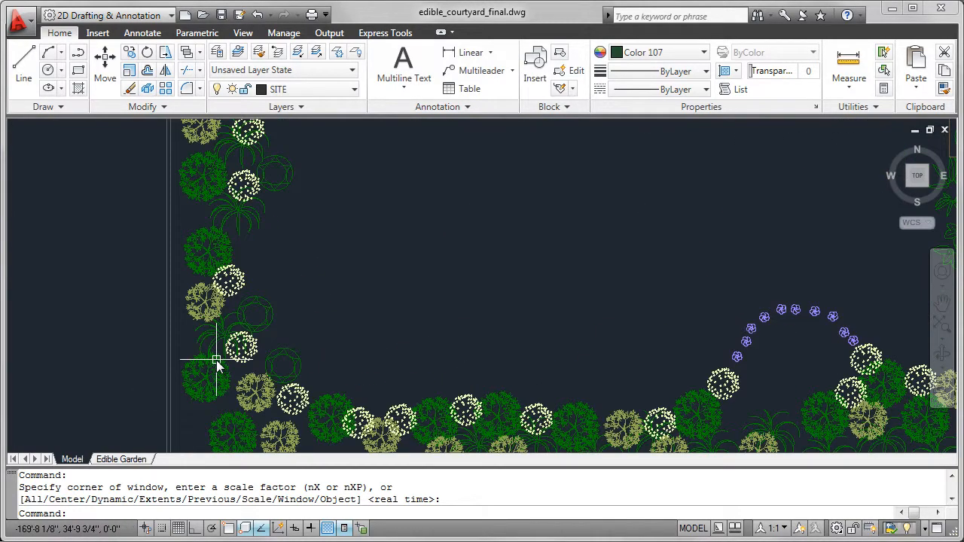
{"action": "scroll", "coordinate": [216, 364], "scroll_direction": "up", "scroll_amount": 1}
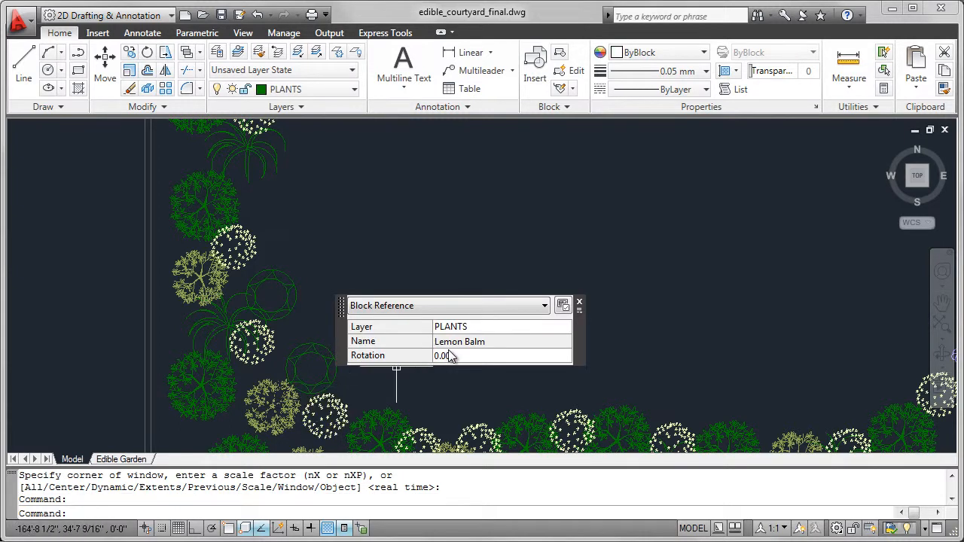
{"action": "key", "text": "Escape"}
{"action": "key", "text": "Escape"}
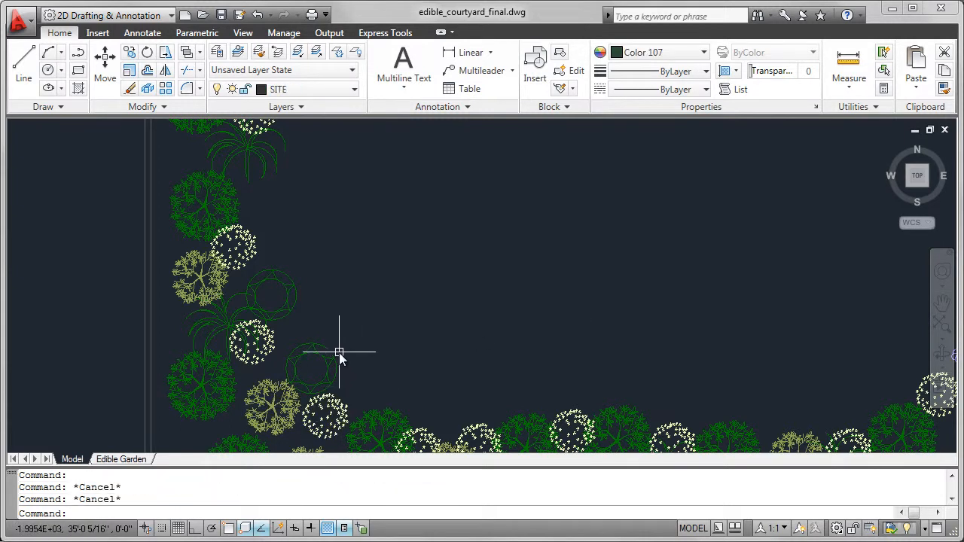
{"action": "left_click", "coordinate": [332, 355]}
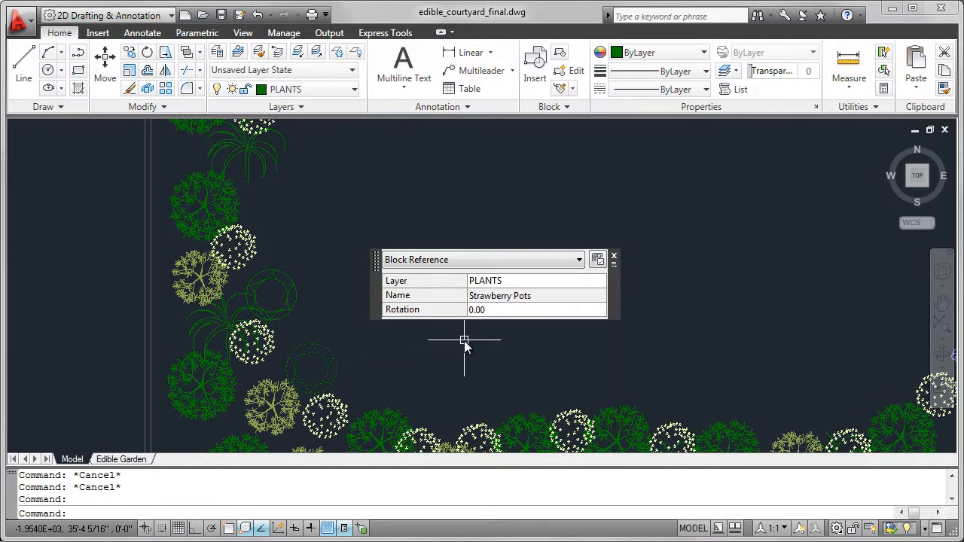
{"action": "key", "text": "Escape"}
{"action": "scroll", "coordinate": [531, 268], "scroll_direction": "down", "scroll_amount": 1}
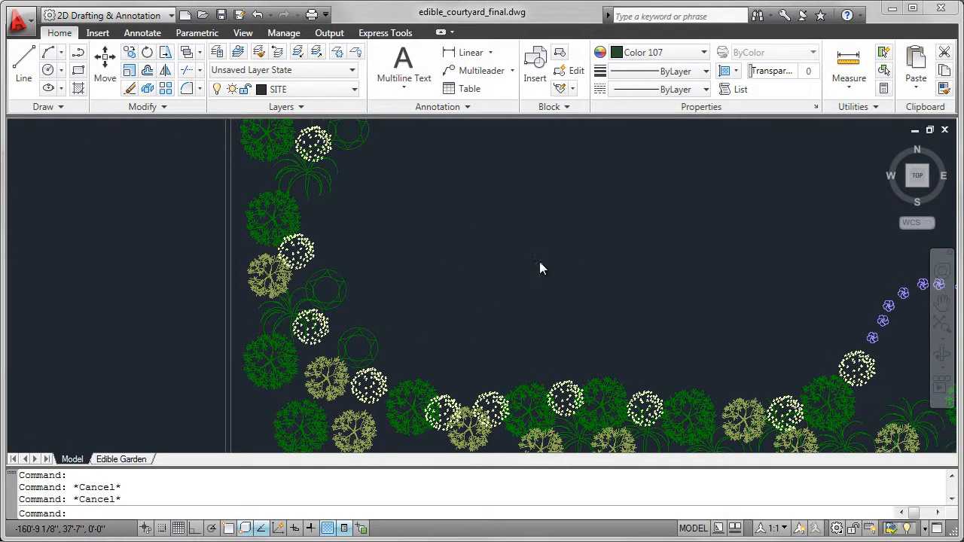
{"action": "scroll", "coordinate": [538, 262], "scroll_direction": "down", "scroll_amount": 2}
{"action": "middle_click_drag", "start_coordinate": [537, 262], "coordinate": [306, 343]}
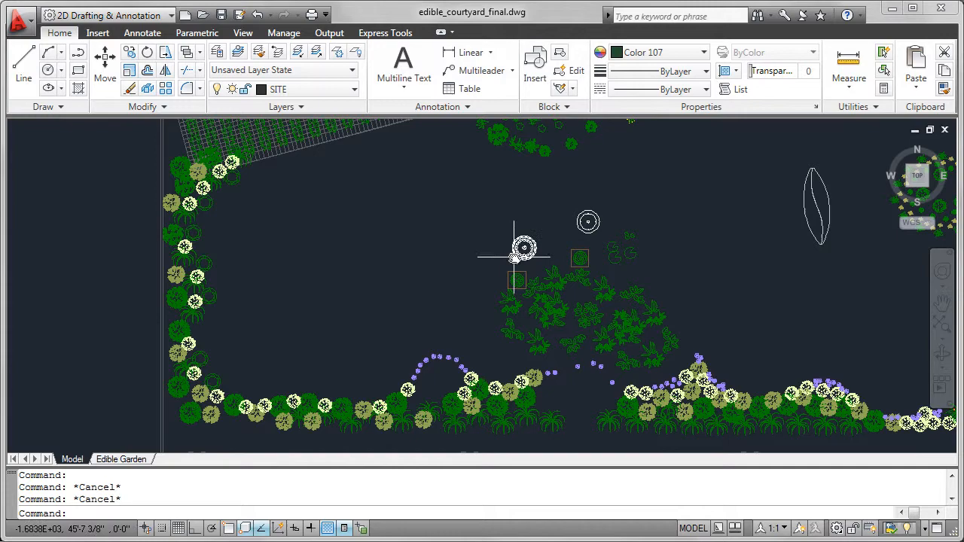
{"action": "scroll", "coordinate": [523, 248], "scroll_direction": "down", "scroll_amount": 2}
{"action": "scroll", "coordinate": [545, 252], "scroll_direction": "up", "scroll_amount": 1}
{"action": "middle_click_drag", "start_coordinate": [575, 268], "coordinate": [553, 377]}
{"action": "scroll", "coordinate": [570, 316], "scroll_direction": "up", "scroll_amount": 2}
{"action": "scroll", "coordinate": [573, 312], "scroll_direction": "up", "scroll_amount": 1}
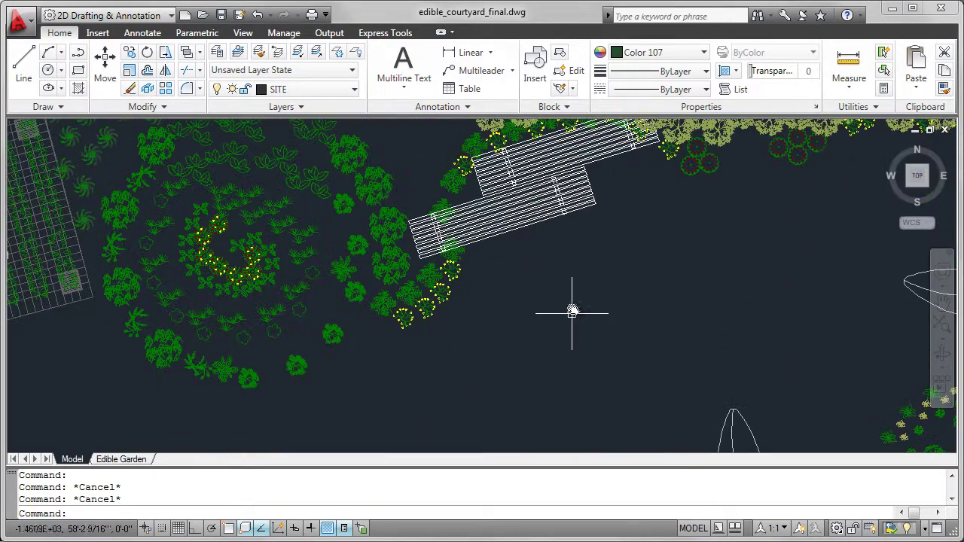
{"action": "left_click", "coordinate": [556, 215]}
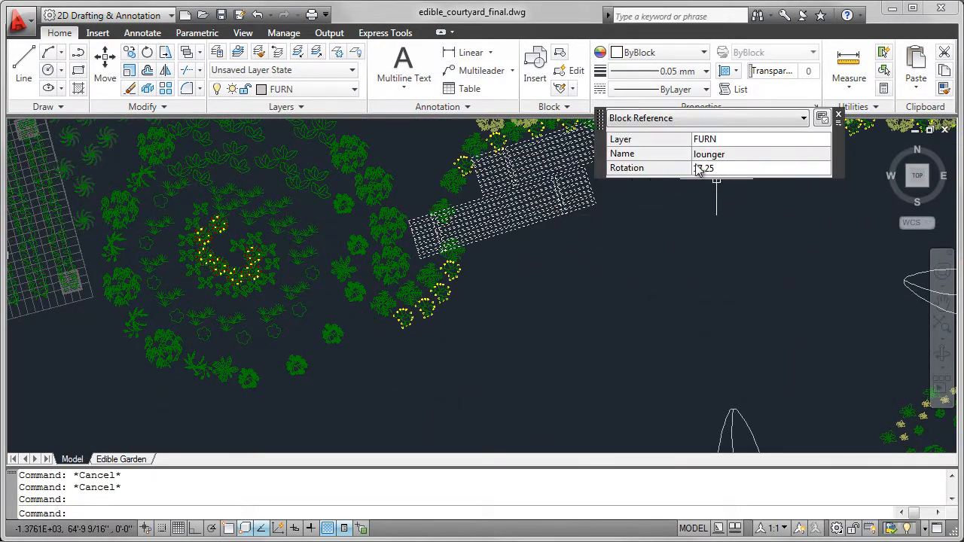
{"action": "key", "text": "Escape"}
{"action": "key", "text": "Escape"}
{"action": "middle_click_drag", "start_coordinate": [736, 258], "coordinate": [191, 356]}
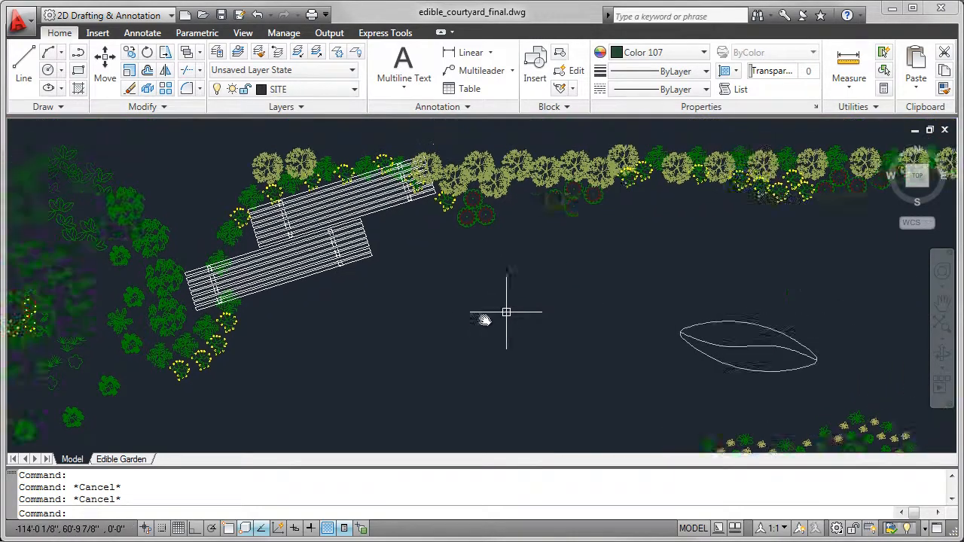
{"action": "middle_click_drag", "start_coordinate": [674, 339], "coordinate": [409, 301]}
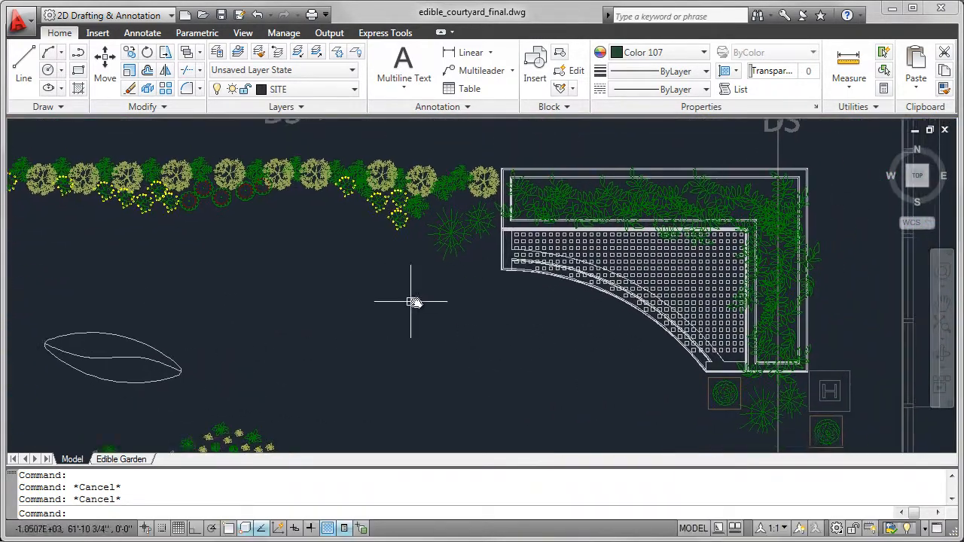
{"action": "left_click", "coordinate": [617, 269]}
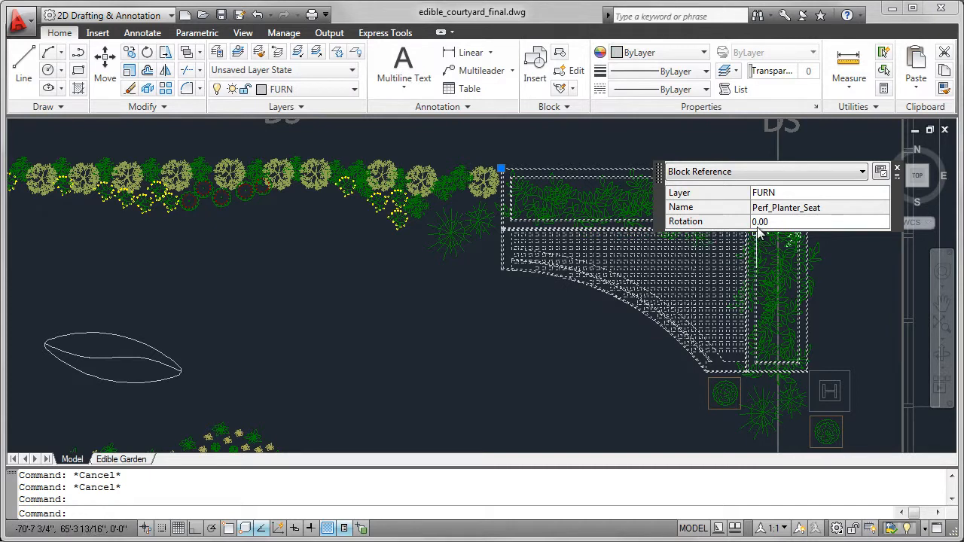
{"action": "key", "text": "Escape"}
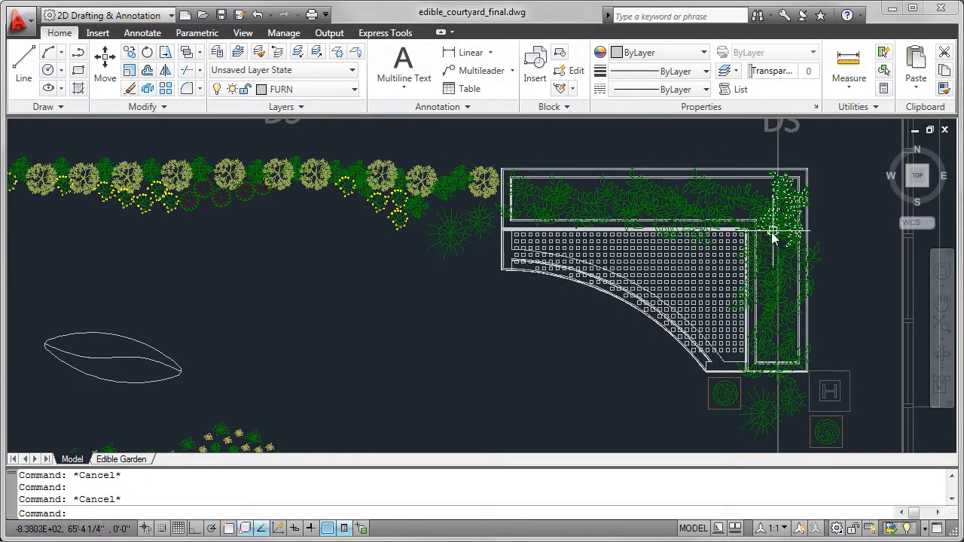